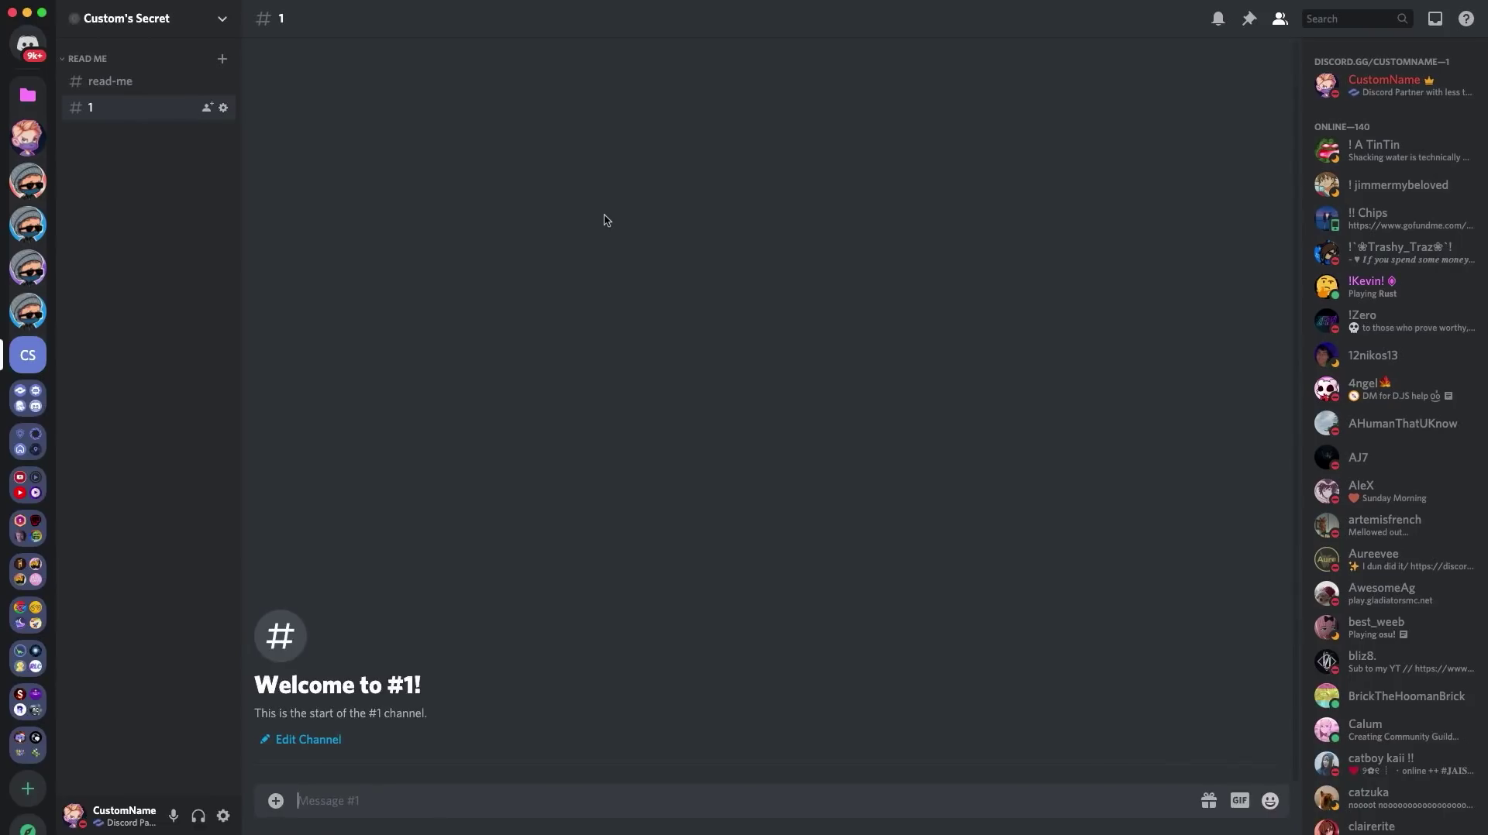
# Step: Enable Community on Custom's Secret, requiring verified email, scanning all members' media, and accepting the guidelines
pyautogui.click(195, 31)
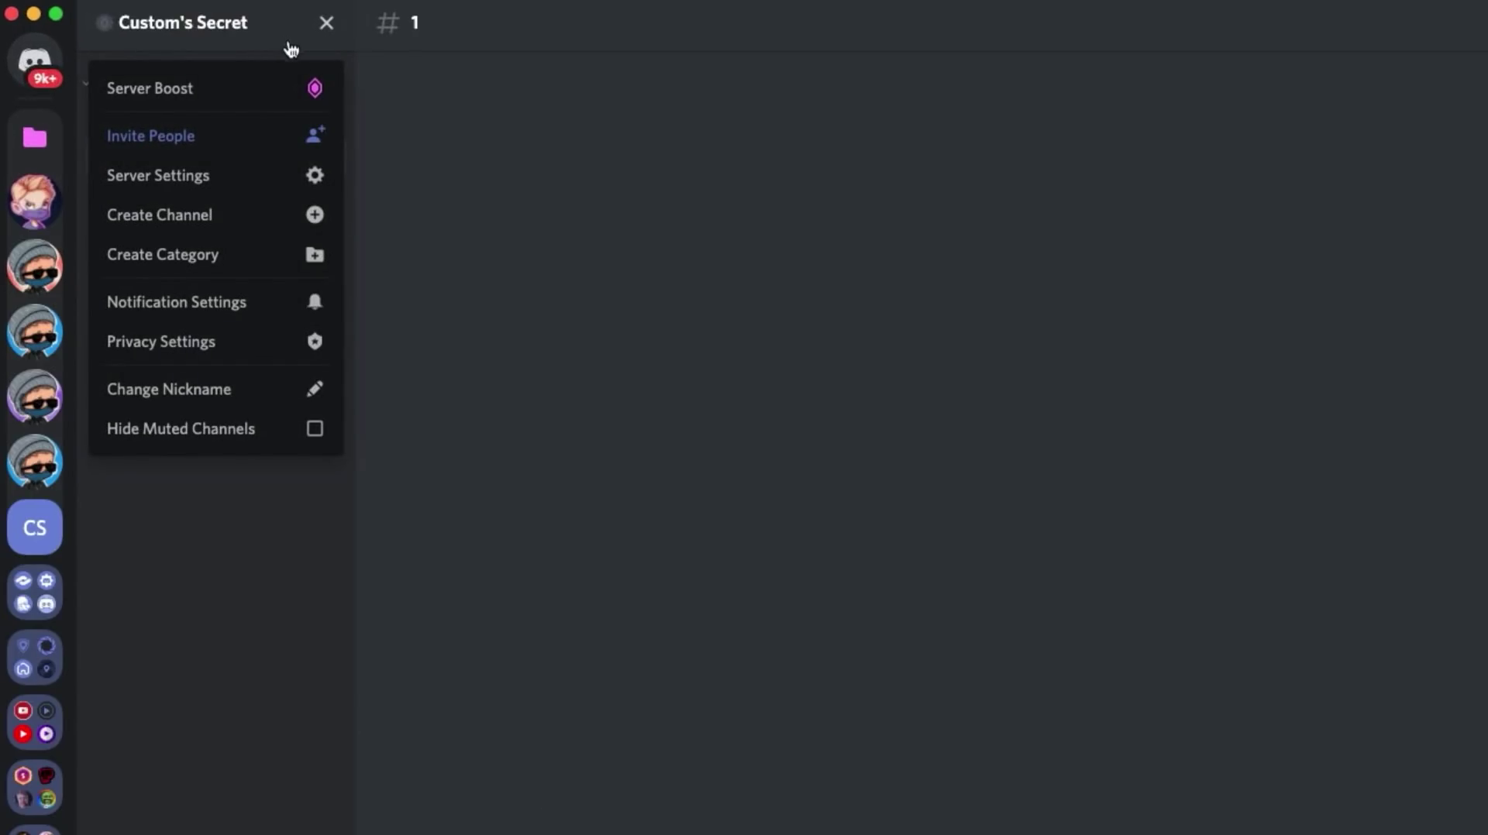
pyautogui.click(307, 180)
pyautogui.click(443, 339)
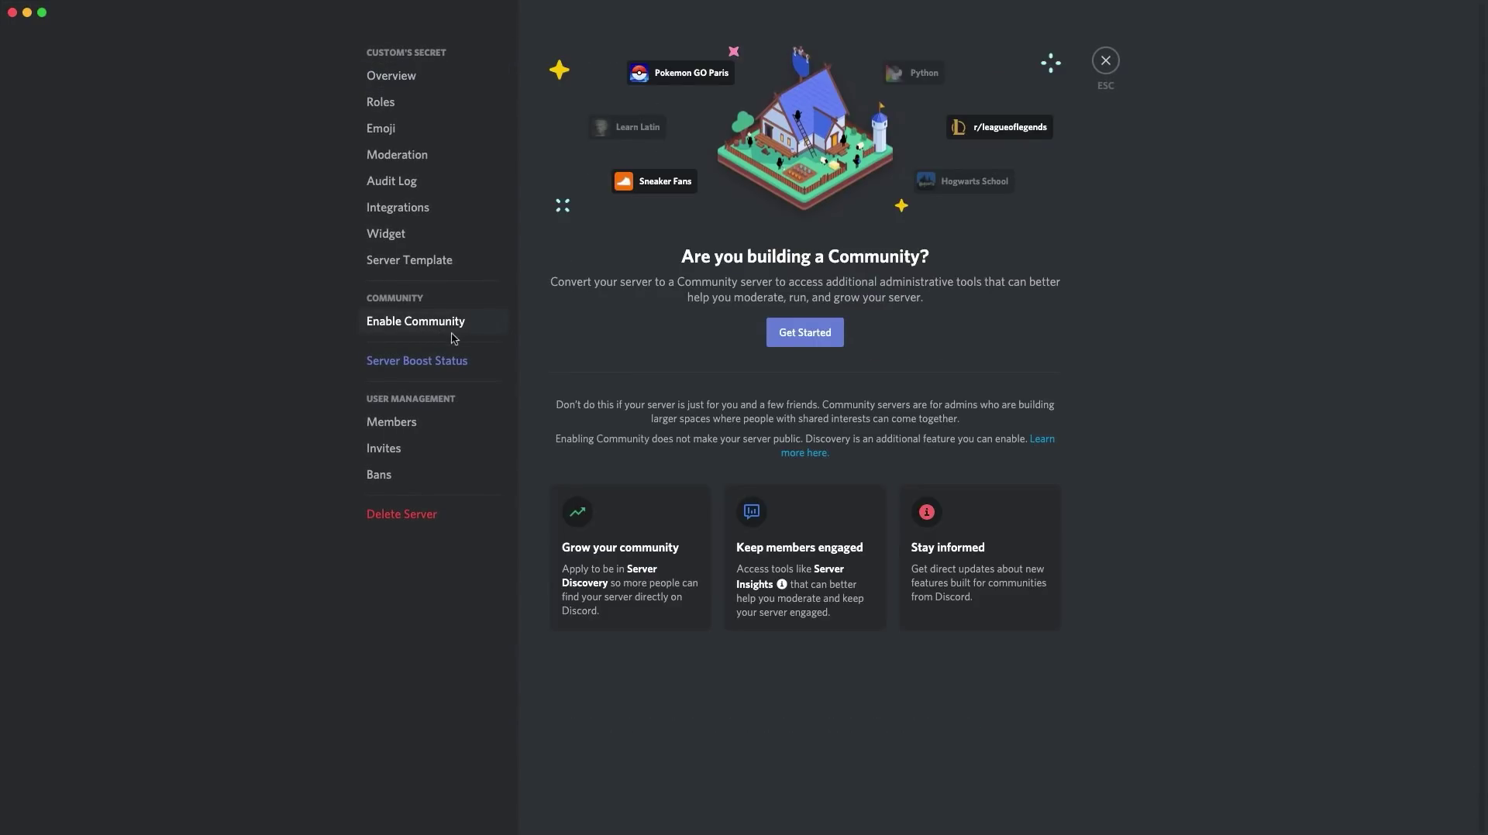
pyautogui.click(707, 654)
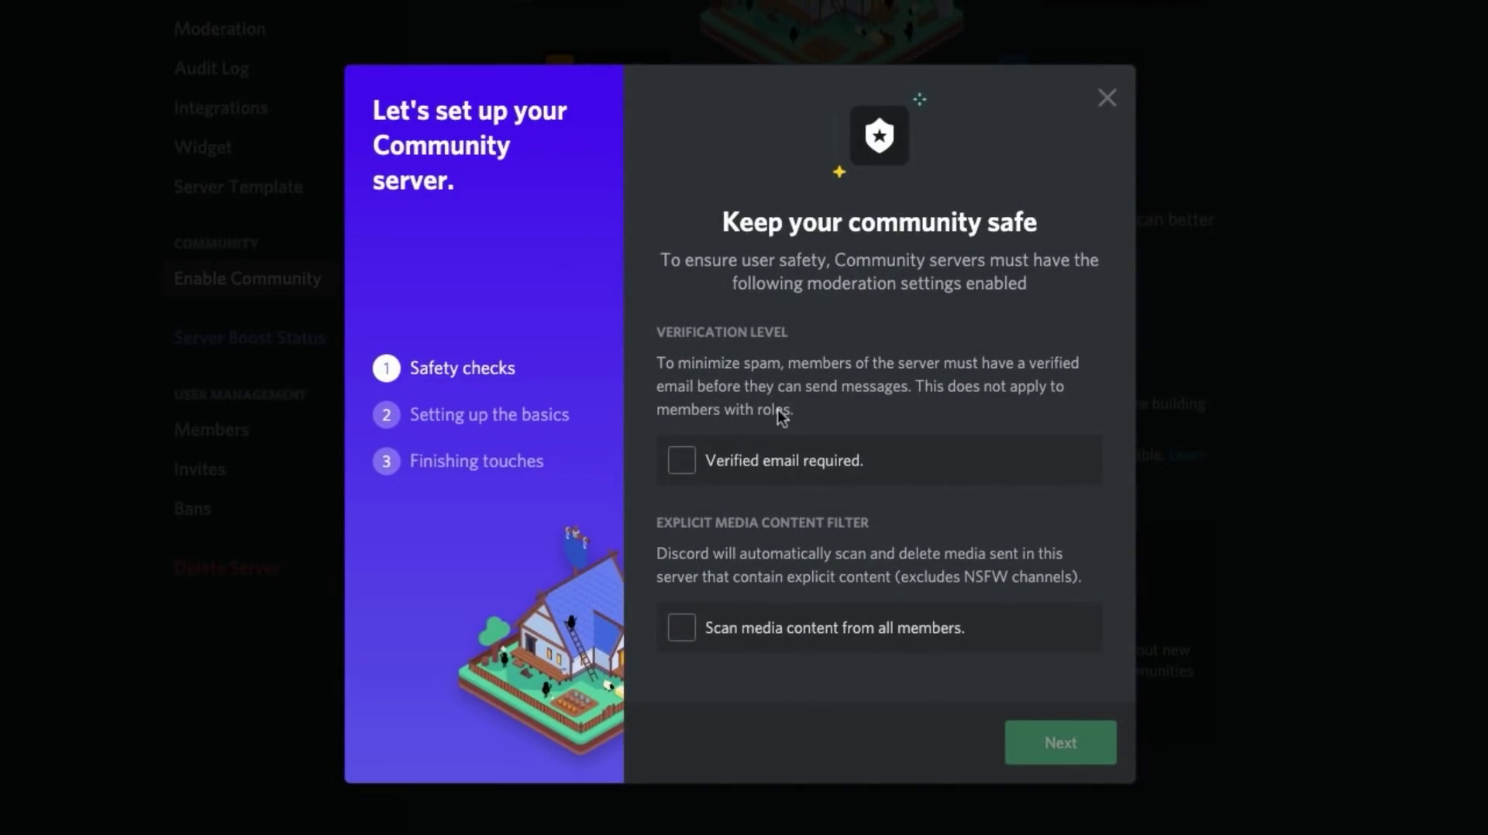
pyautogui.click(804, 463)
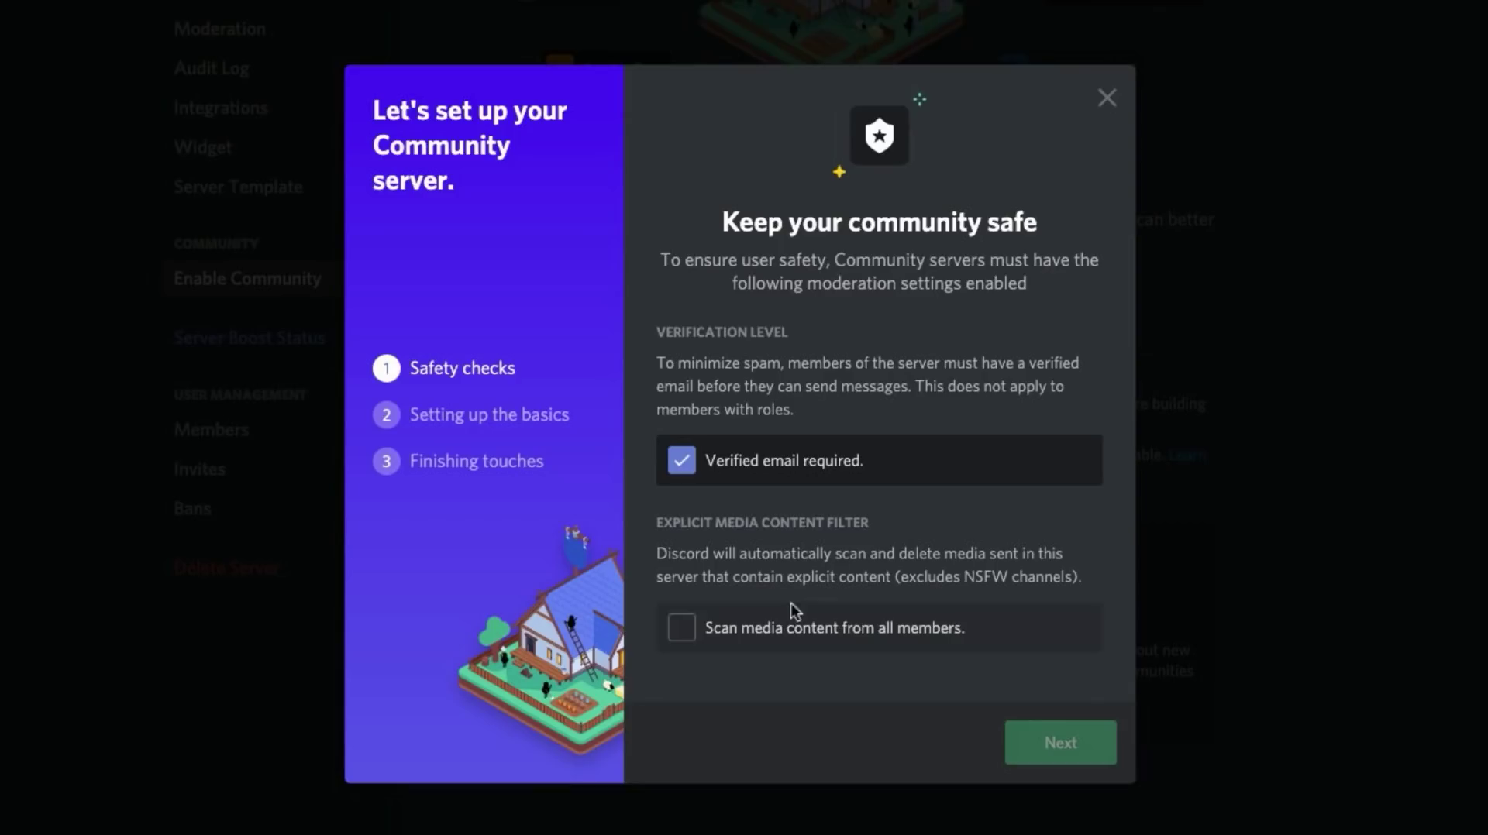
pyautogui.click(793, 620)
pyautogui.click(1058, 742)
pyautogui.click(1015, 747)
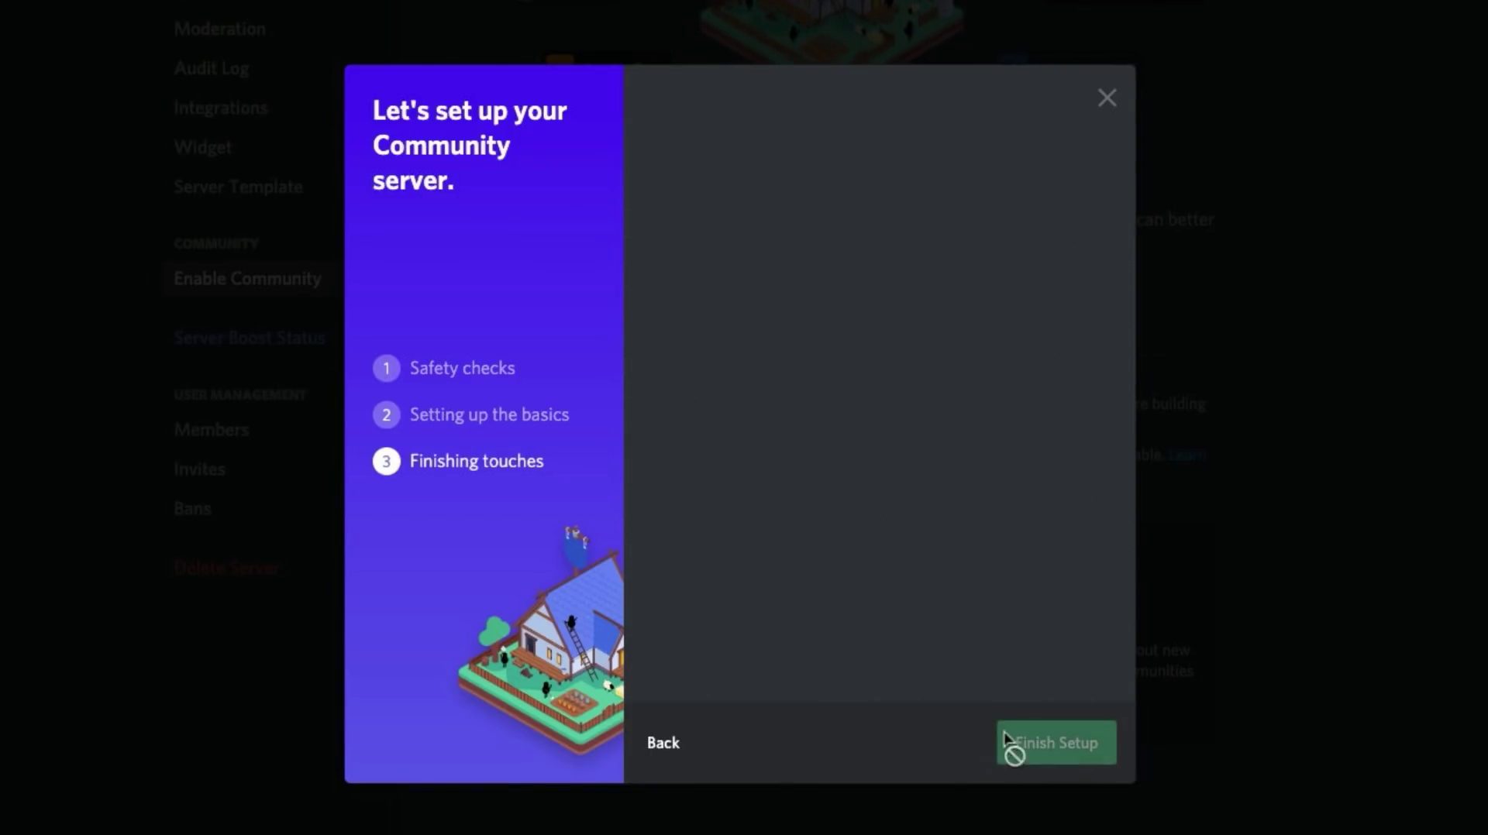
pyautogui.click(682, 624)
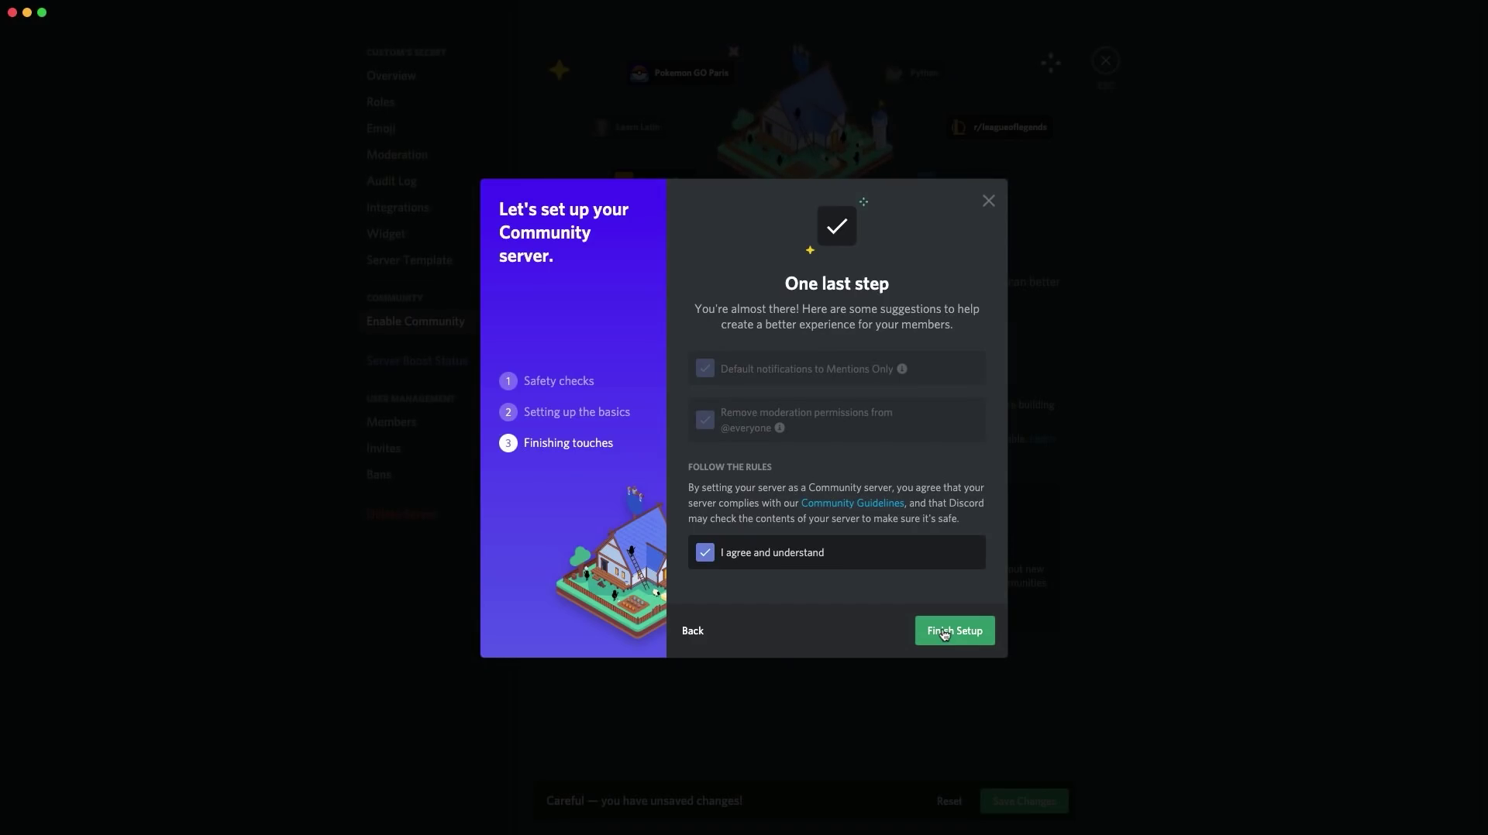
pyautogui.click(944, 632)
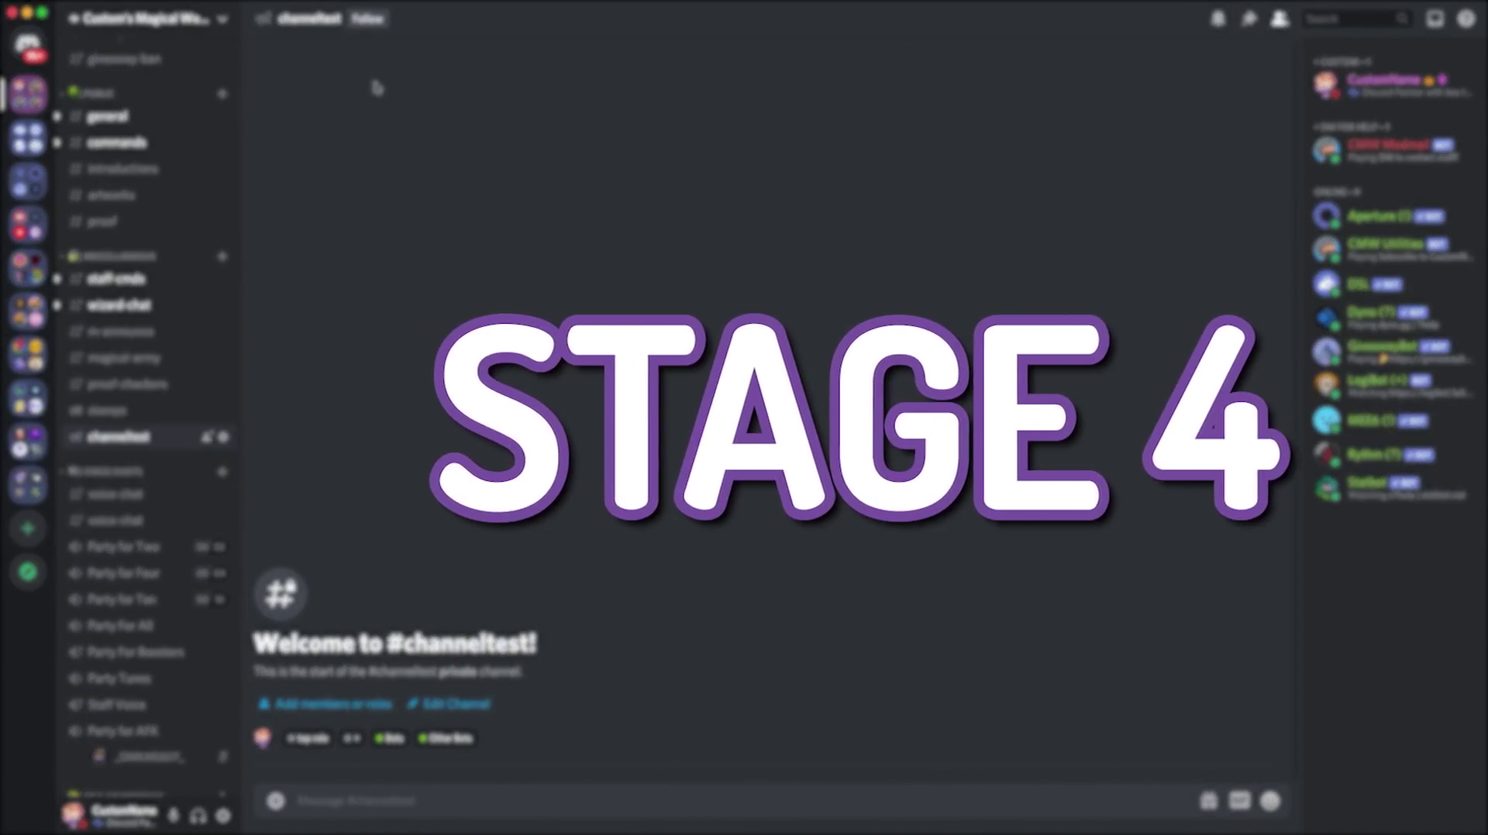
# Step: Follow #channeltest so its updates post into #wizard-chat
pyautogui.click(370, 25)
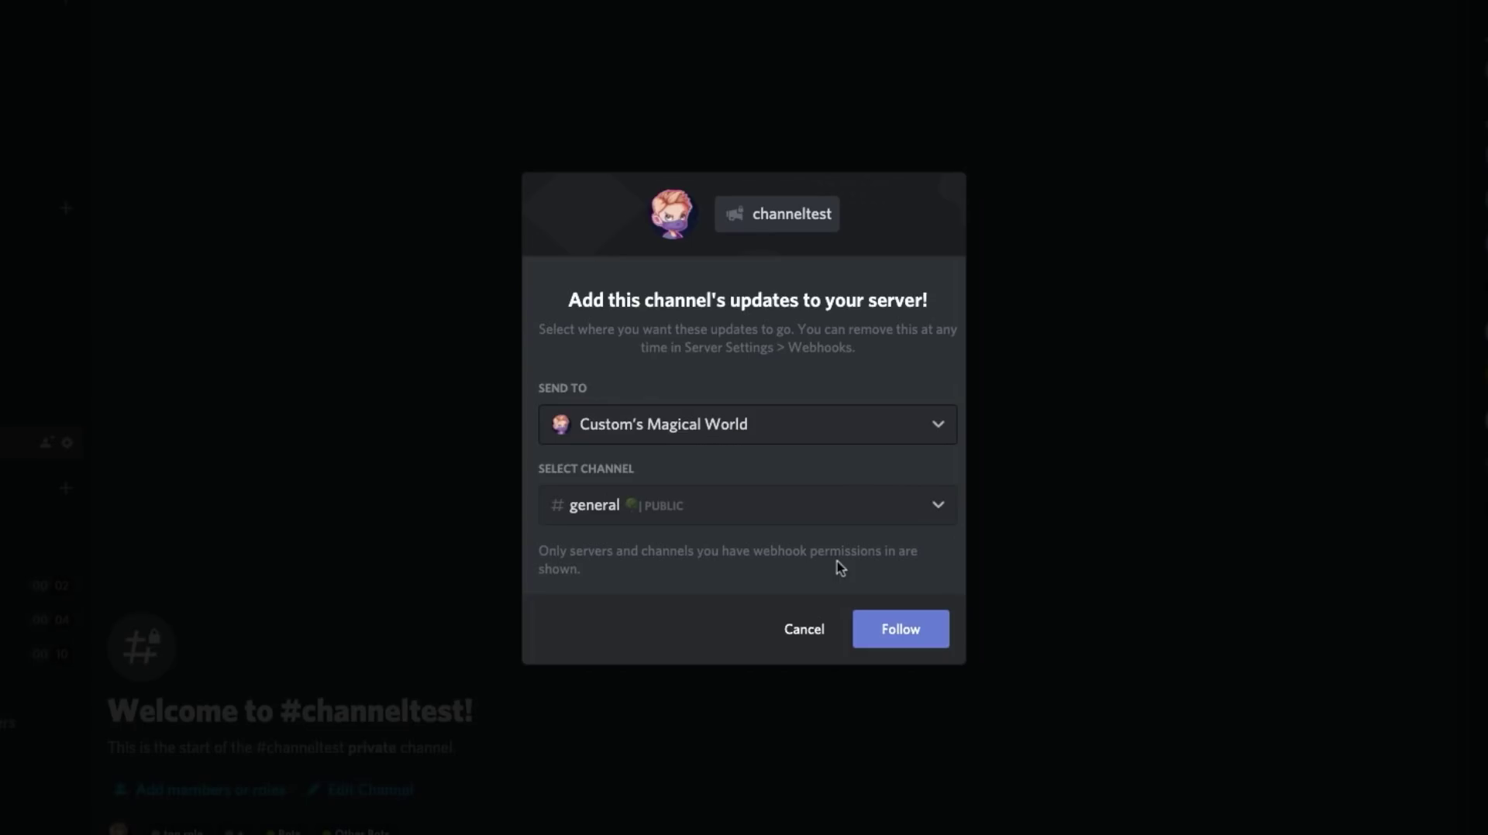
pyautogui.click(671, 518)
pyautogui.click(633, 612)
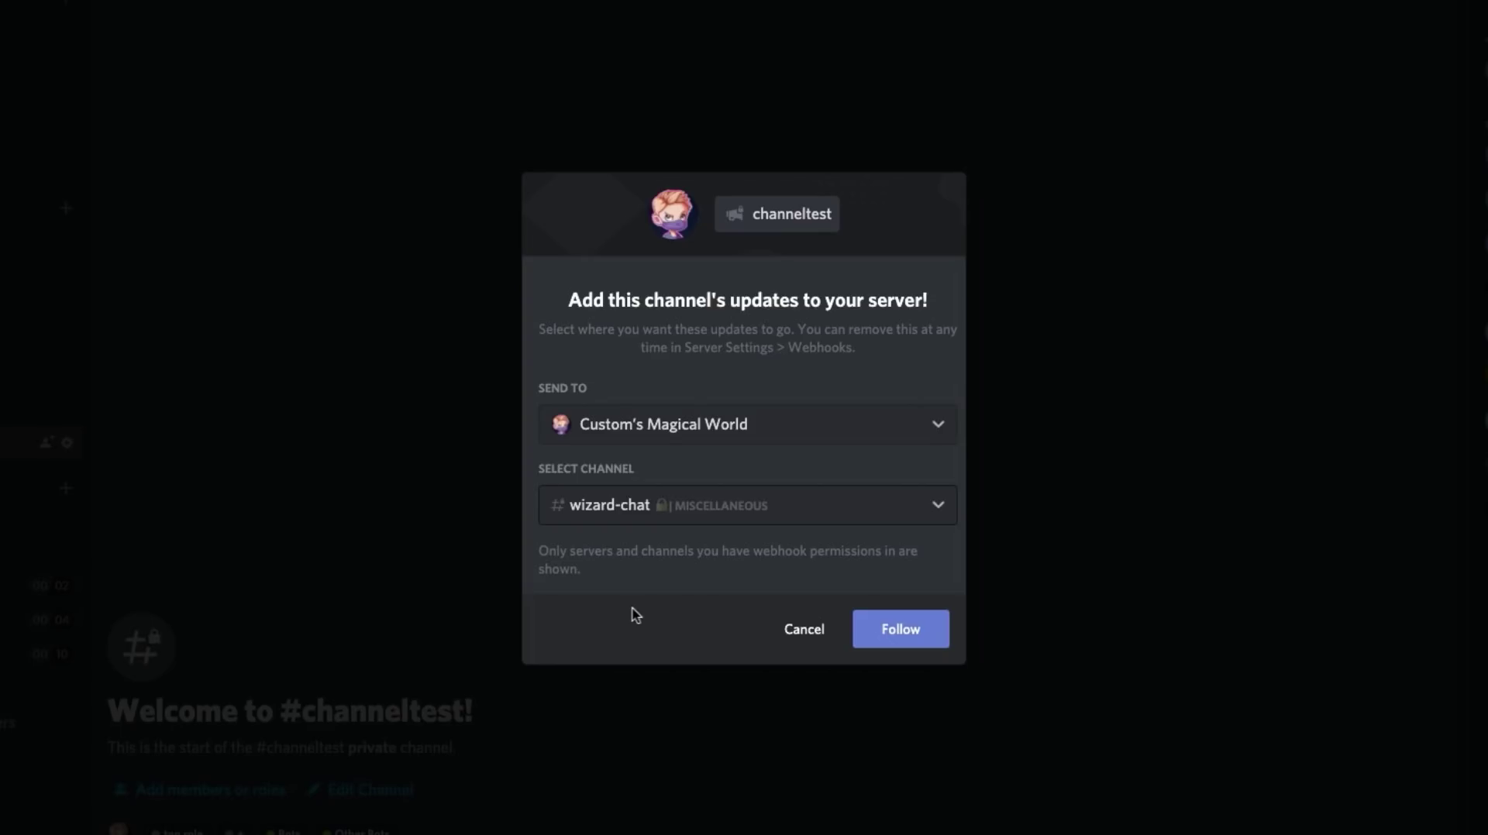
pyautogui.click(889, 640)
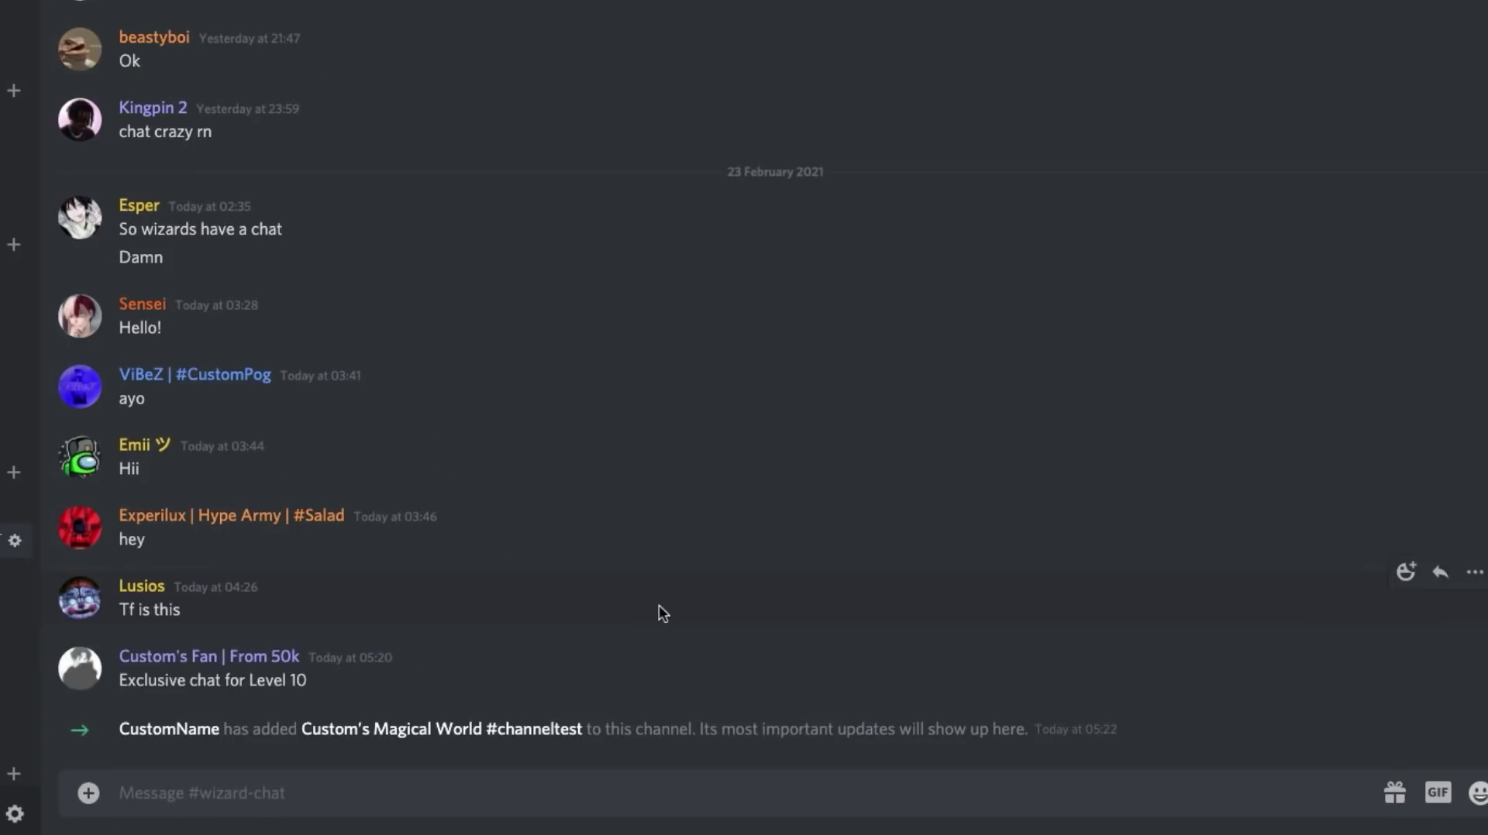
# Step: Delete the 'has added' follow notice from #wizard-chat
pyautogui.rightClick(705, 733)
pyautogui.click(794, 761)
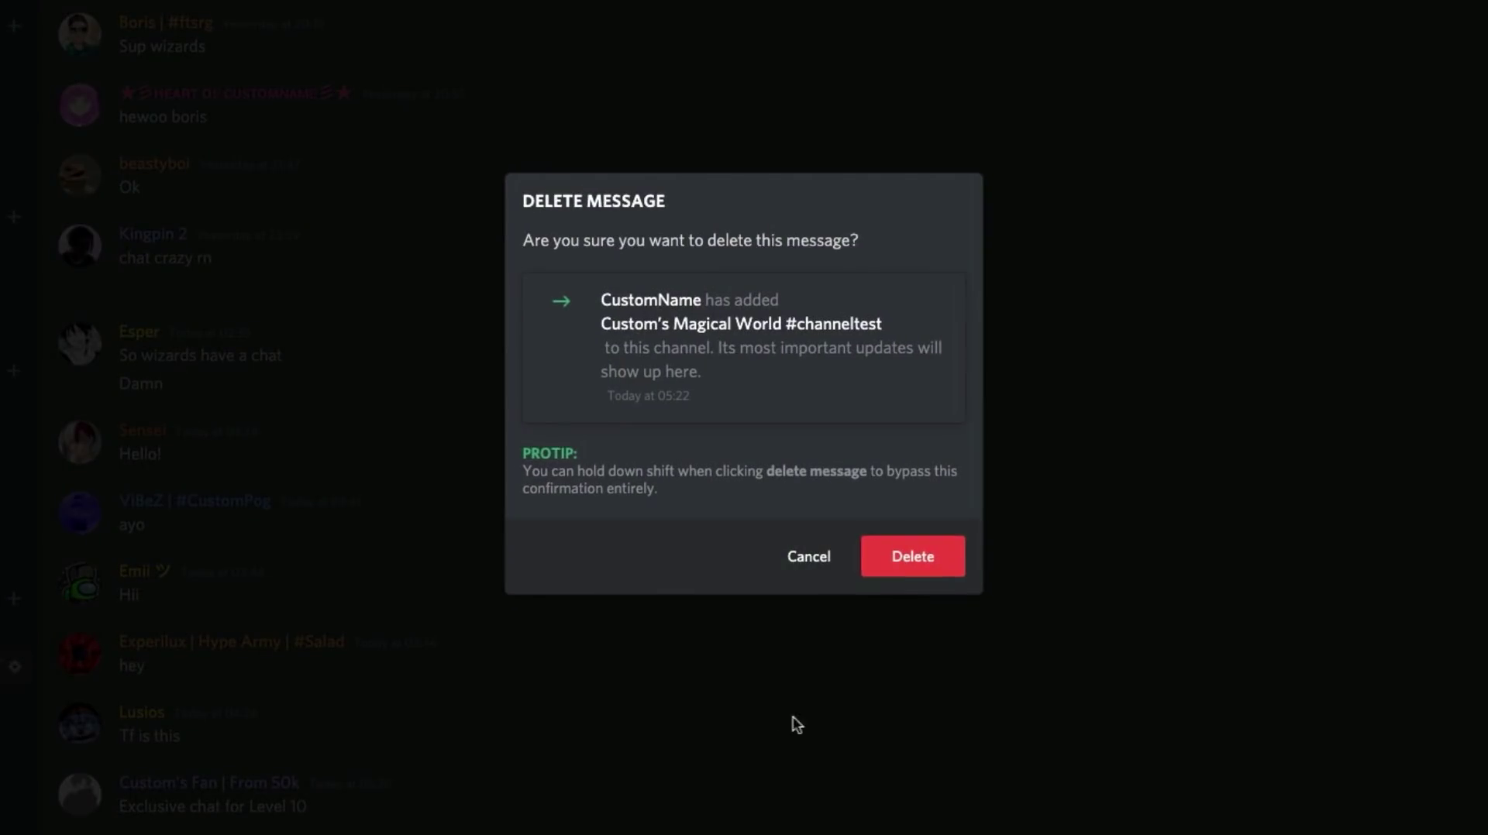
pyautogui.click(903, 556)
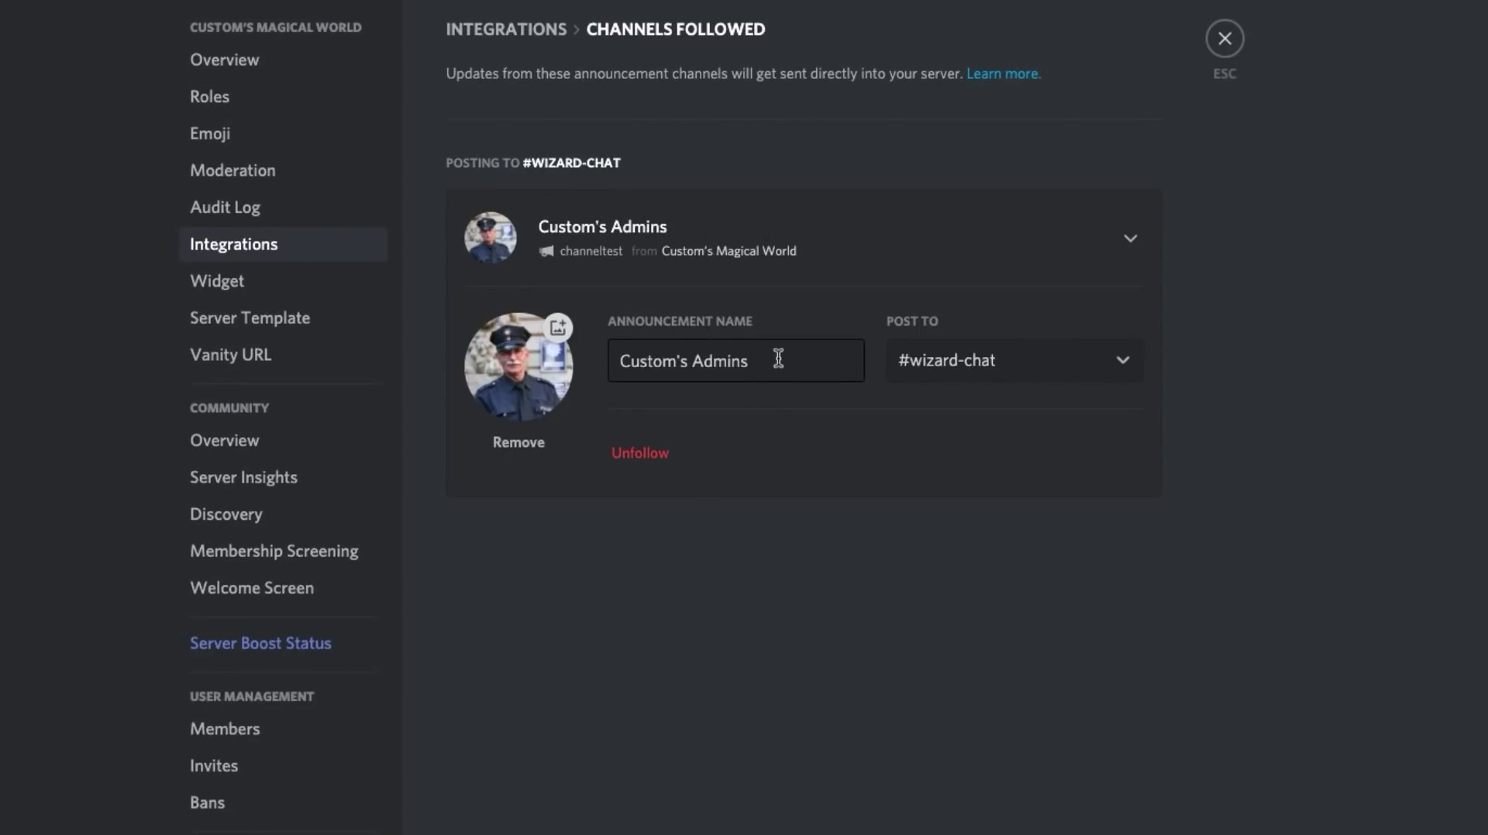
pyautogui.write("Custom's Admins")
# Step: Set the followed channel's announcement name to Custom's Admins
pyautogui.moveTo(778, 358); pyautogui.dragTo(519, 364)
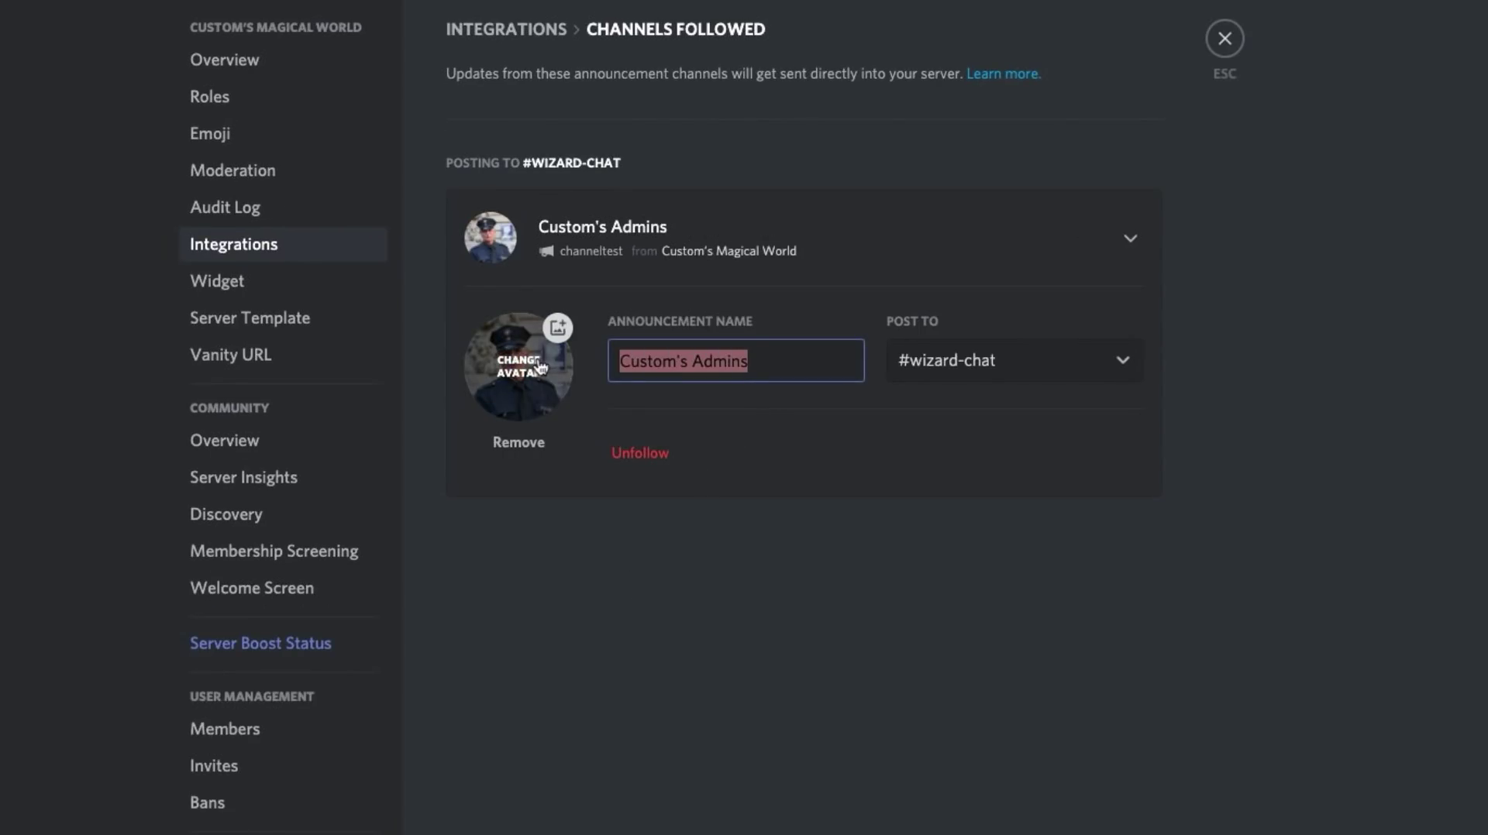
pyautogui.click(1116, 683)
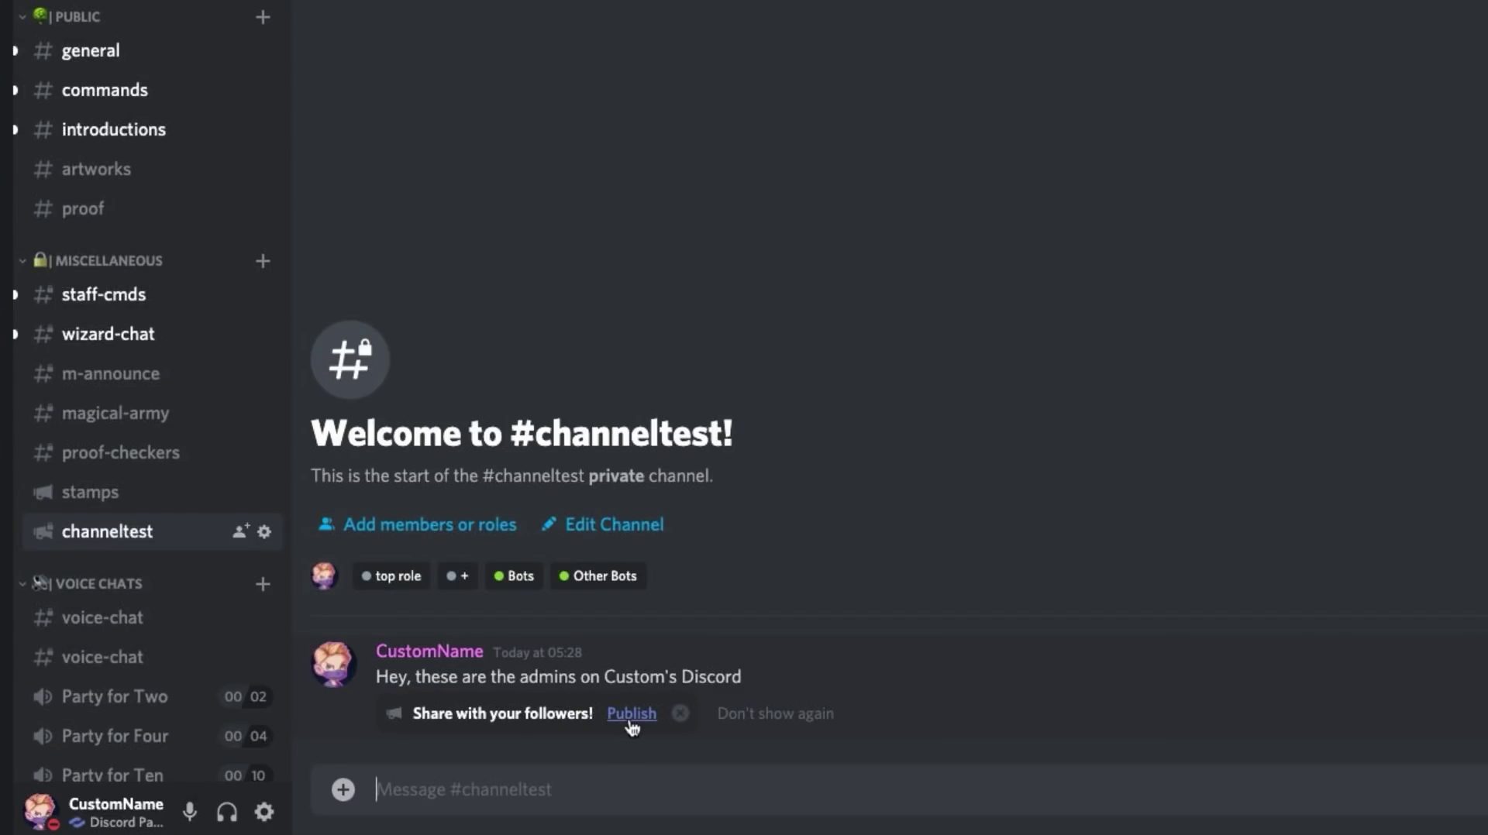
# Step: Publish the 'Hey, these are the admins on Custom's Discord' message to following servers
pyautogui.click(631, 717)
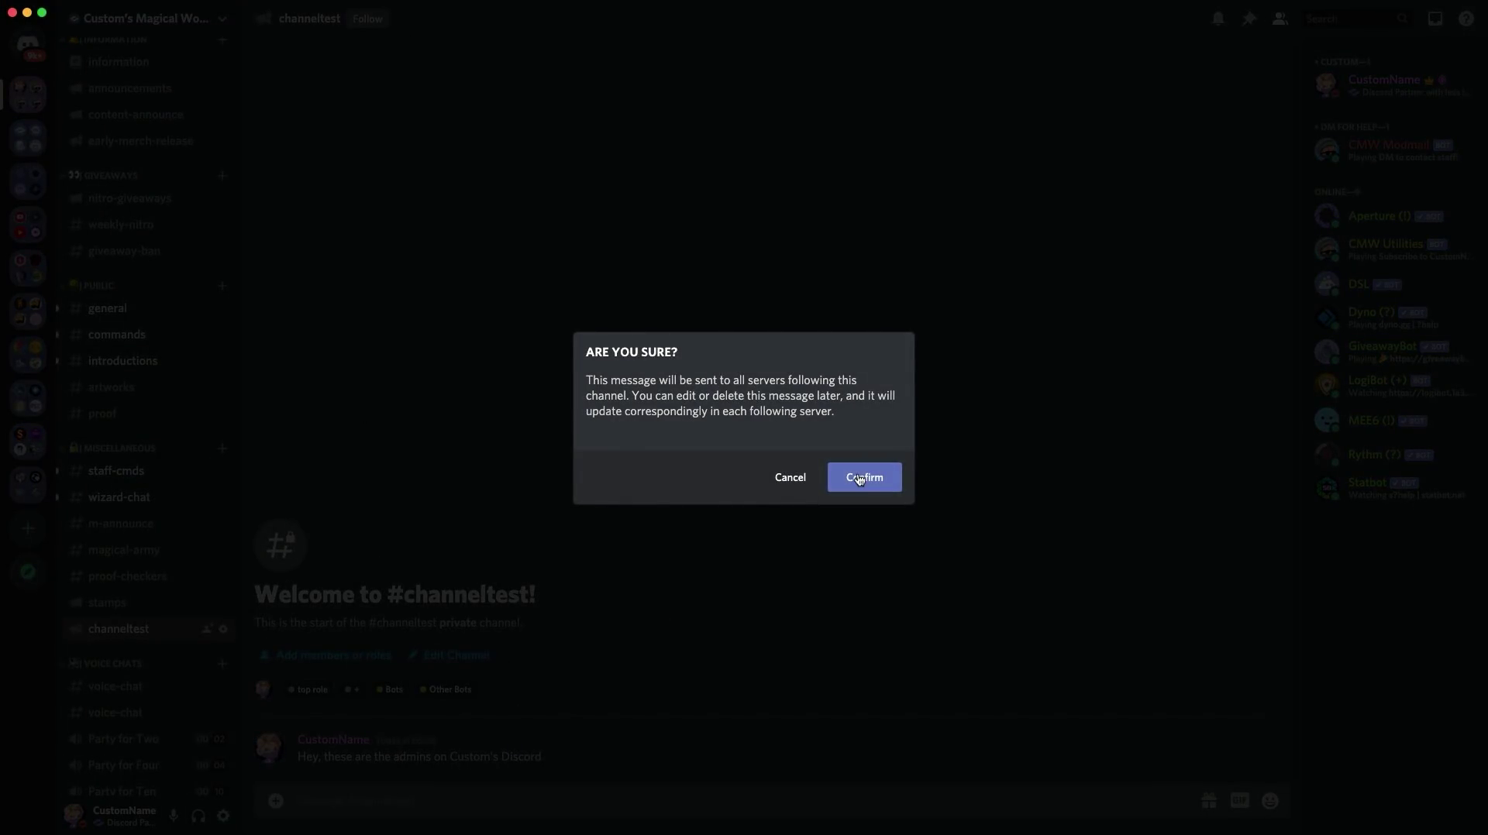
pyautogui.click(859, 479)
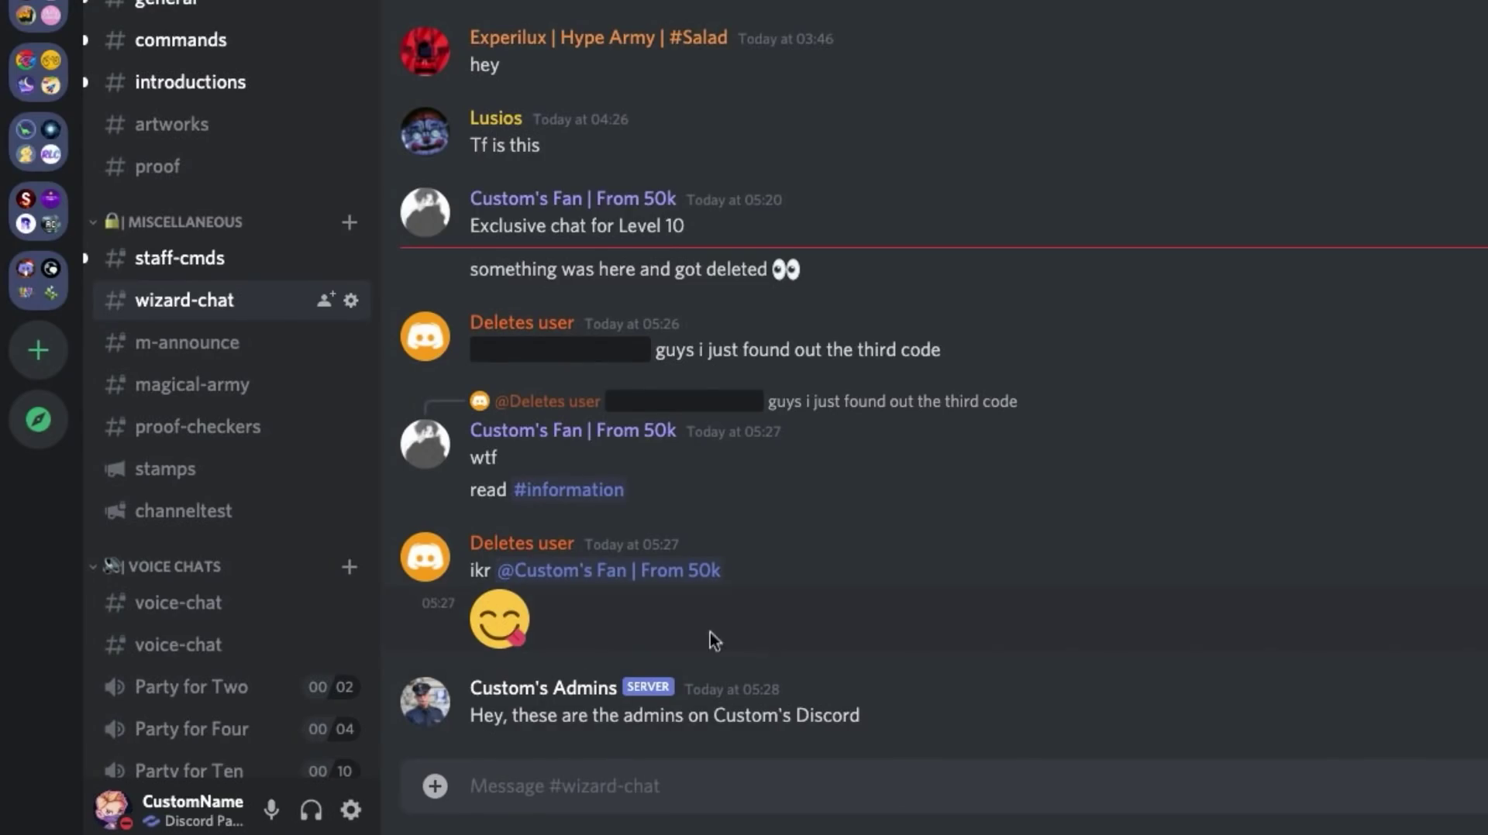